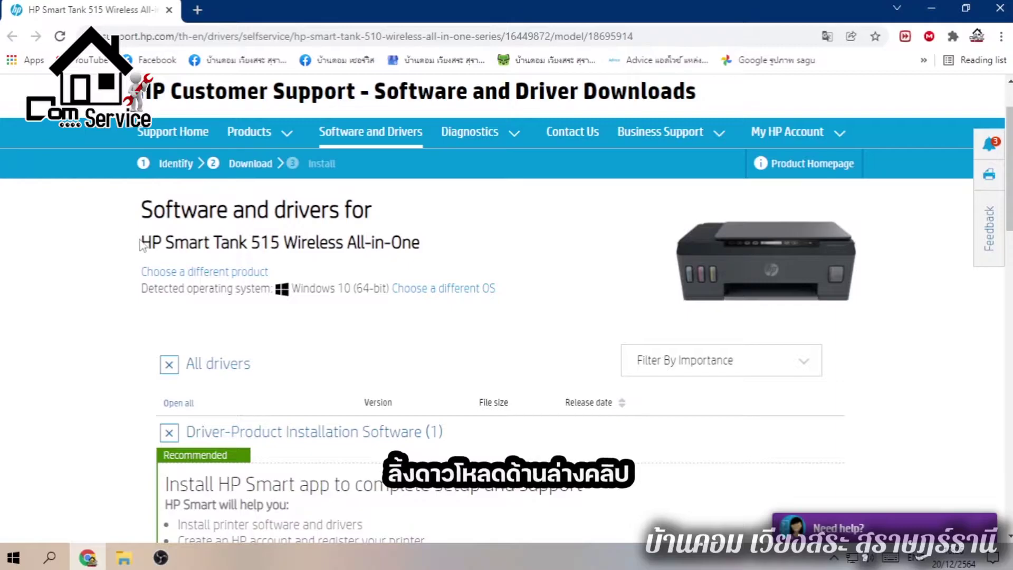
# Download HP Easy Start Printer Setup Software – Offline Use Only from the Software-Utility section, keeping the download running
pyautogui.moveTo(138, 243); pyautogui.dragTo(447, 241)
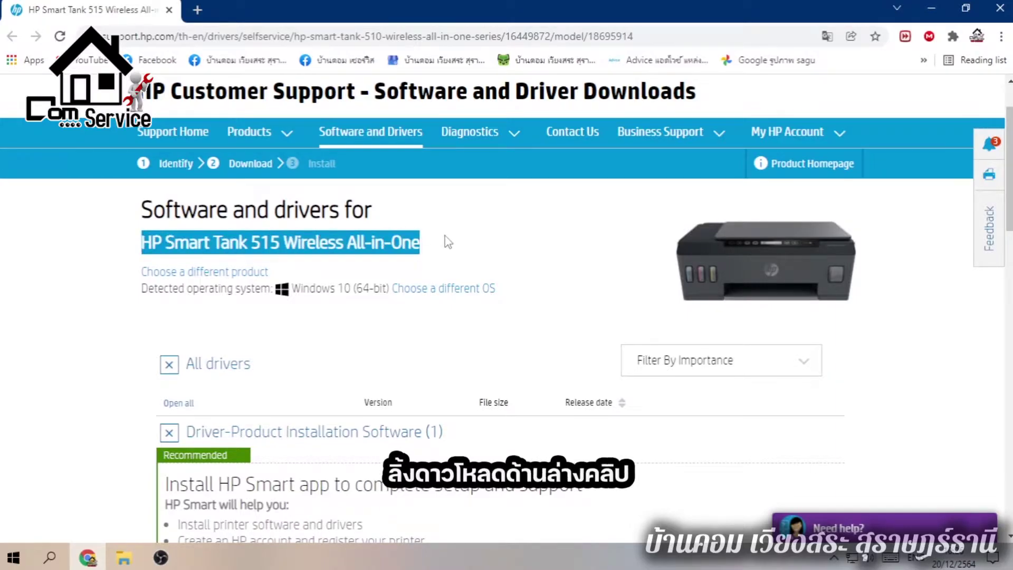
pyautogui.scroll(-4, 330, 235)
pyautogui.click(311, 218)
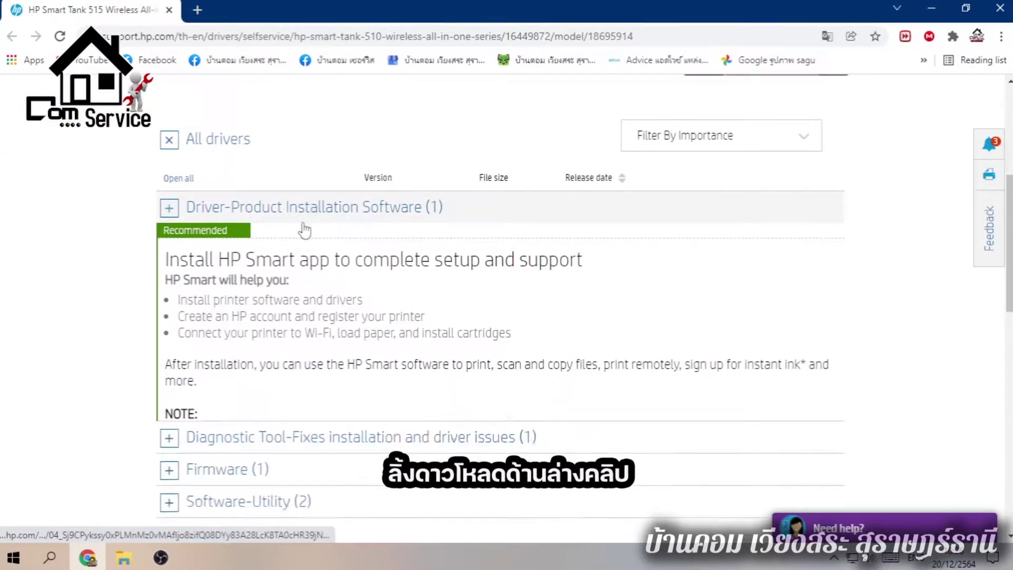
pyautogui.click(250, 312)
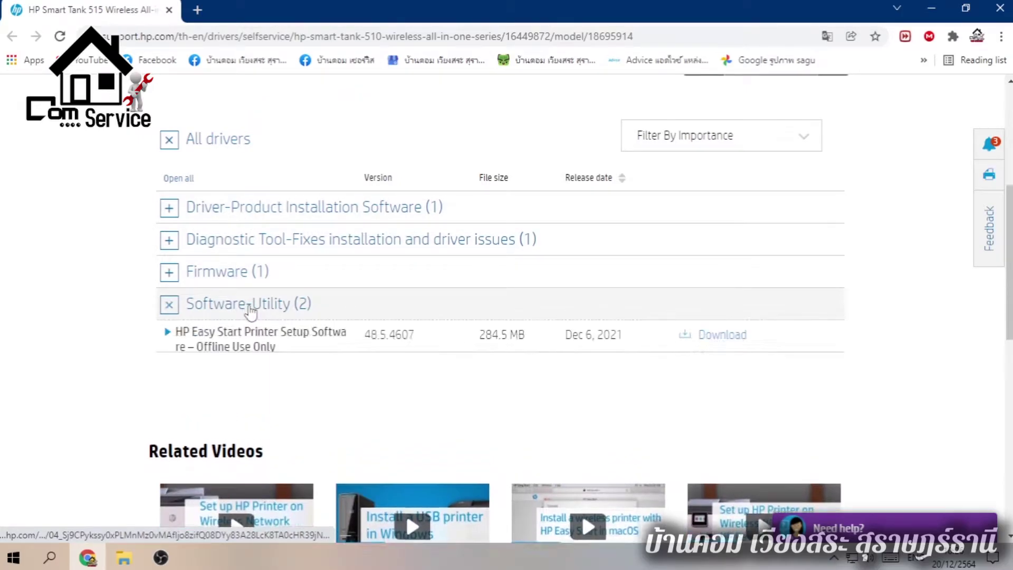
pyautogui.click(717, 336)
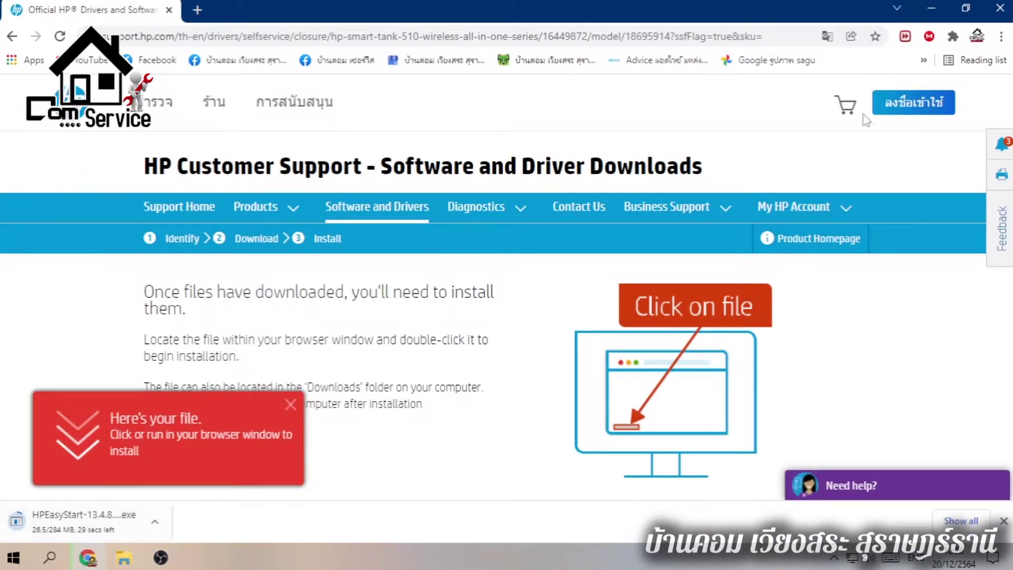
pyautogui.click(1000, 12)
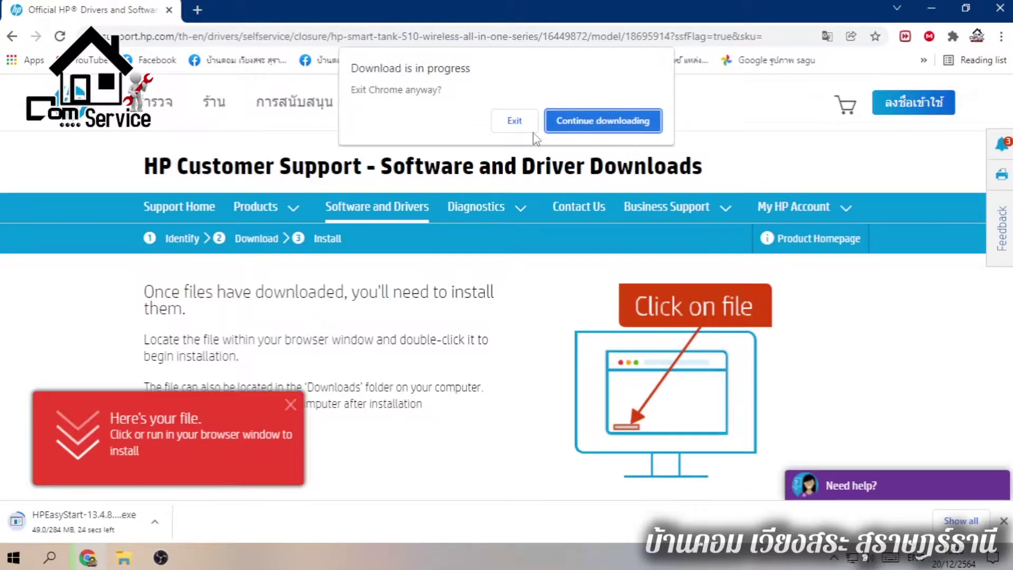
pyautogui.click(566, 126)
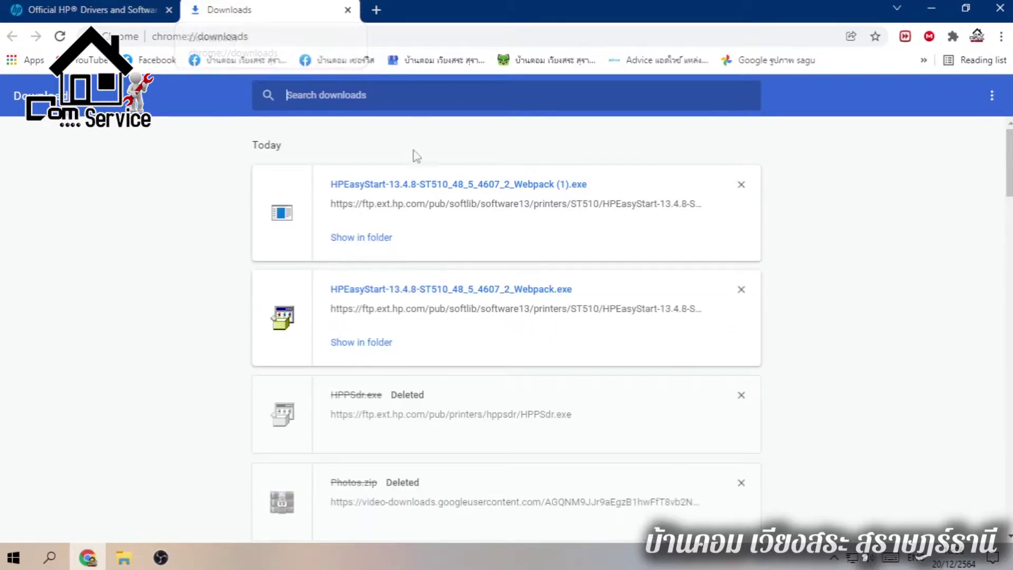
# Run the downloaded HPEasyStart-13.4.8-ST510_48_5_4607_2_Webpack (1) installer from its folder and close the browser and Downloads windows
pyautogui.click(385, 239)
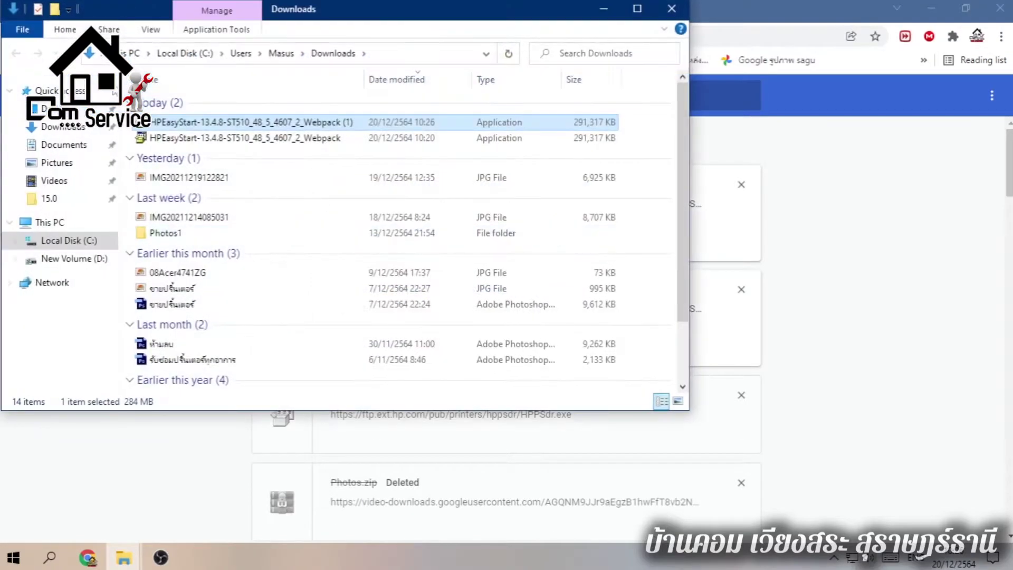
pyautogui.doubleClick(307, 124)
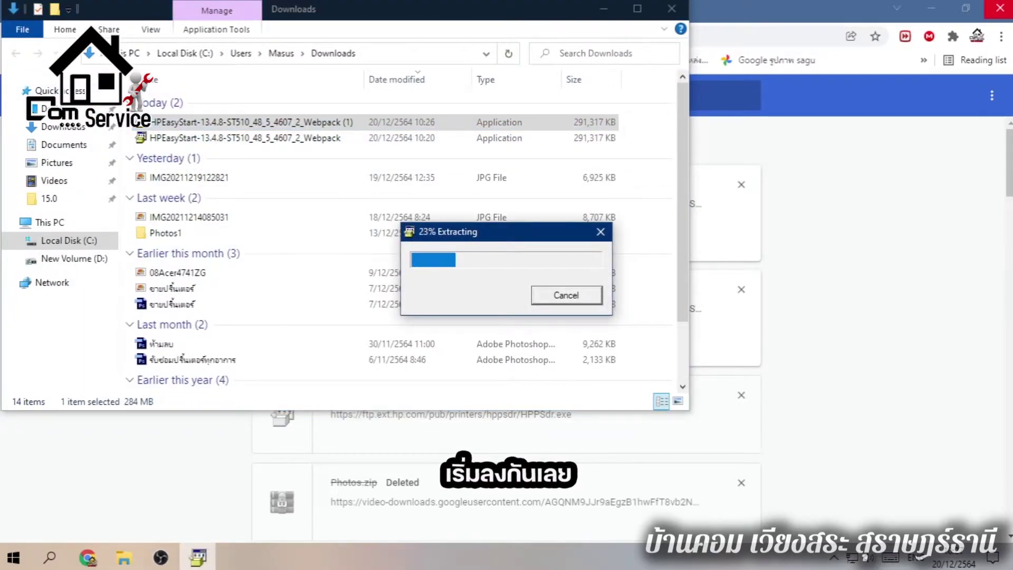
pyautogui.click(999, 8)
pyautogui.moveTo(550, 4); pyautogui.dragTo(784, 34)
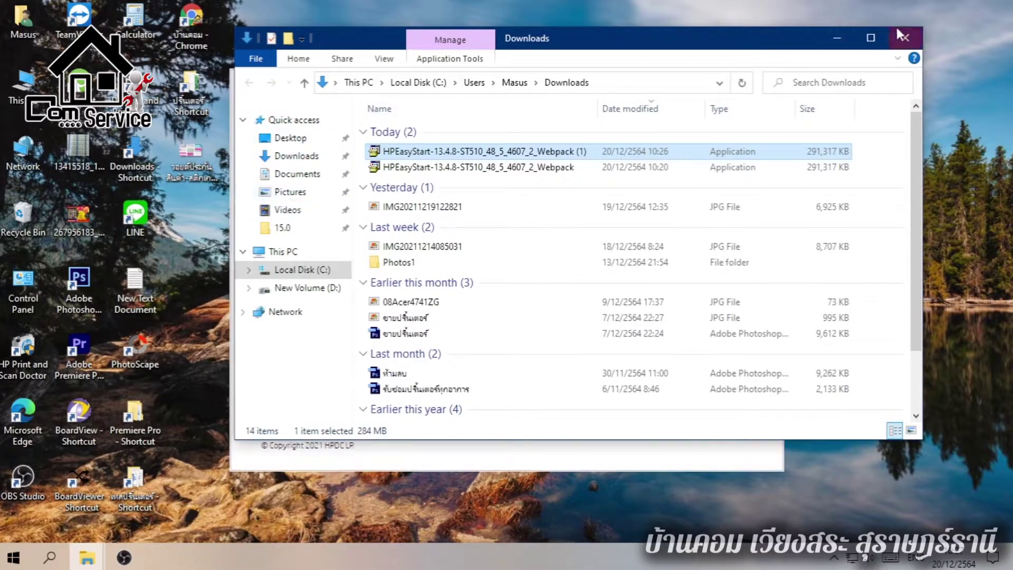
pyautogui.click(905, 38)
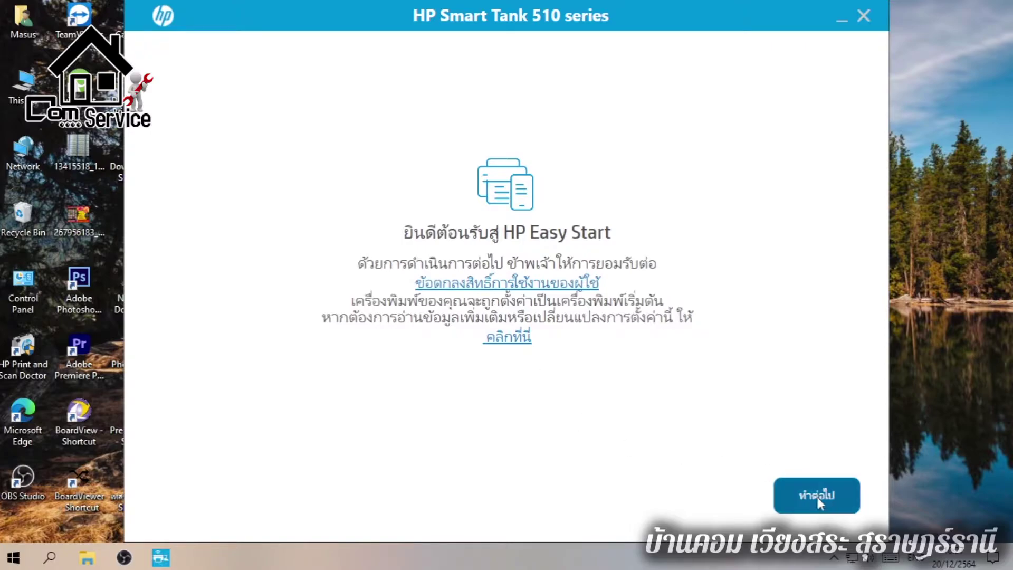
# Proceed past the HP Easy Start welcome page and agree to share app usage data with HP
pyautogui.click(818, 499)
pyautogui.click(570, 425)
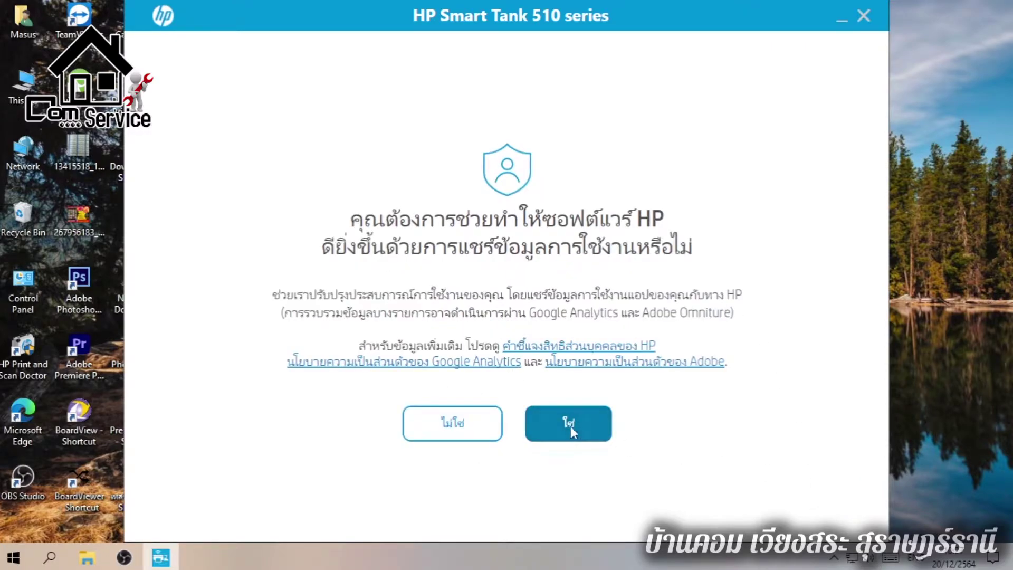
pyautogui.moveTo(441, 30); pyautogui.dragTo(547, 30)
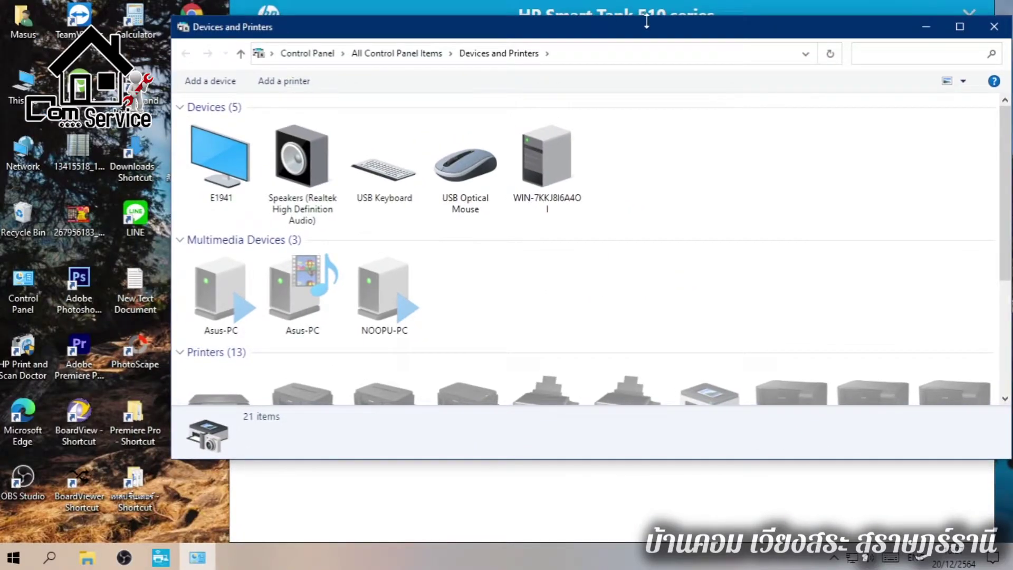
# Inspect the HP Smart Tank 510 series entry in Devices and Printers, then return to the HP setup window
pyautogui.moveTo(646, 21); pyautogui.dragTo(474, 8)
pyautogui.scroll(-3, 483, 158)
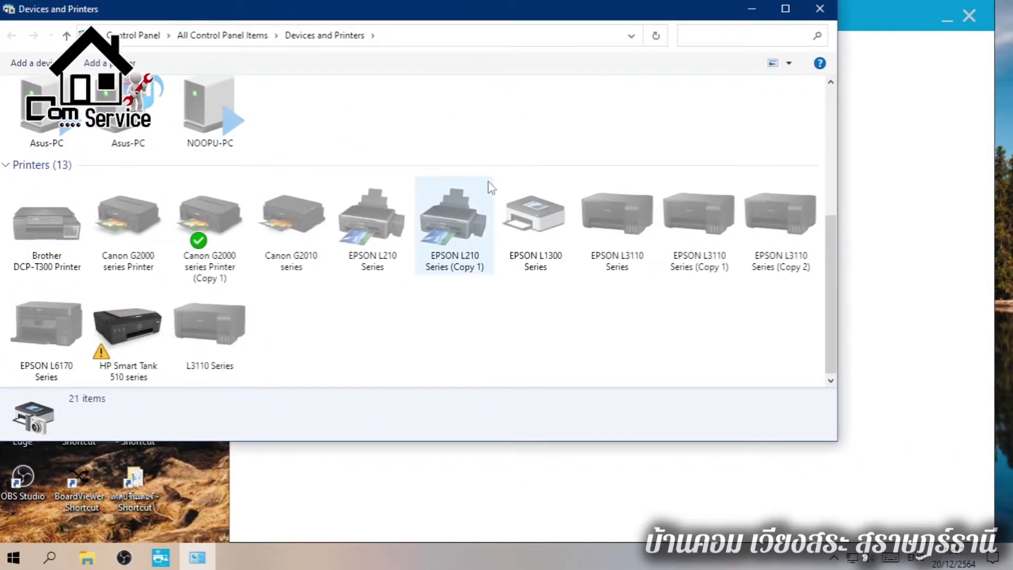
pyautogui.rightClick(143, 345)
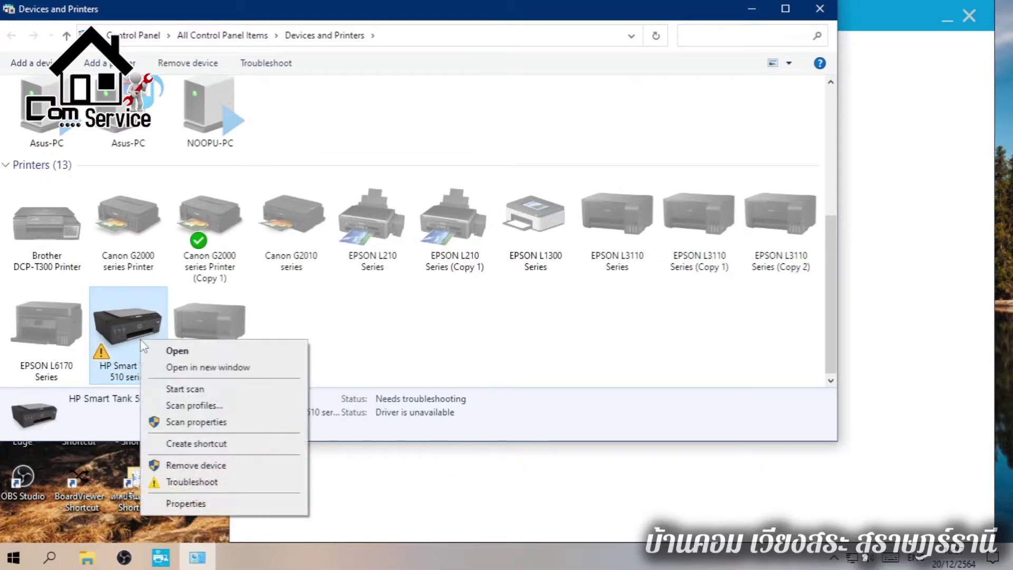
pyautogui.click(393, 339)
pyautogui.click(915, 203)
pyautogui.moveTo(677, 25); pyautogui.dragTo(680, 27)
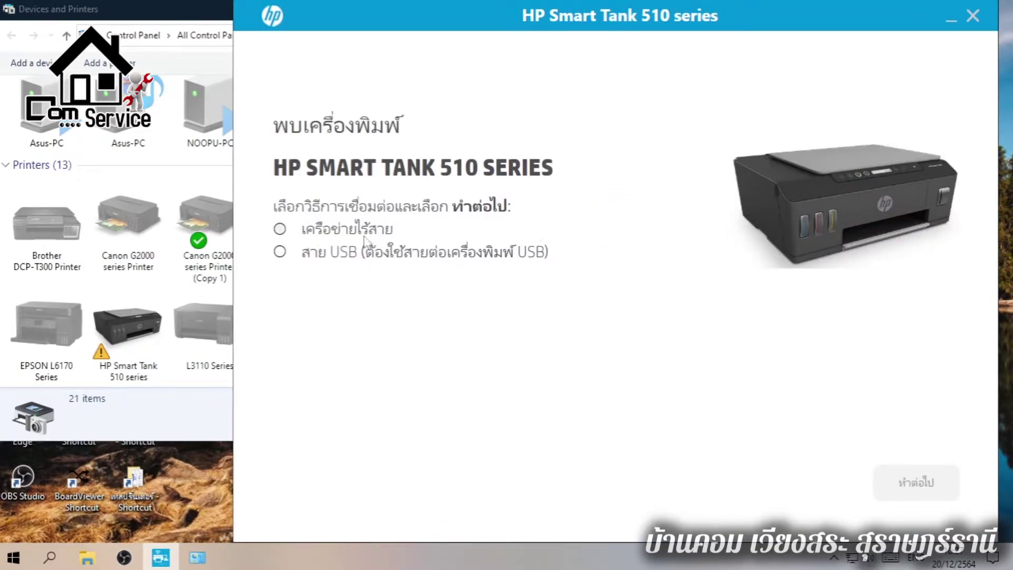
# Set up the detected HP Smart Tank 510 series over a USB cable and choose notifications for printer updates
pyautogui.click(280, 253)
pyautogui.click(896, 481)
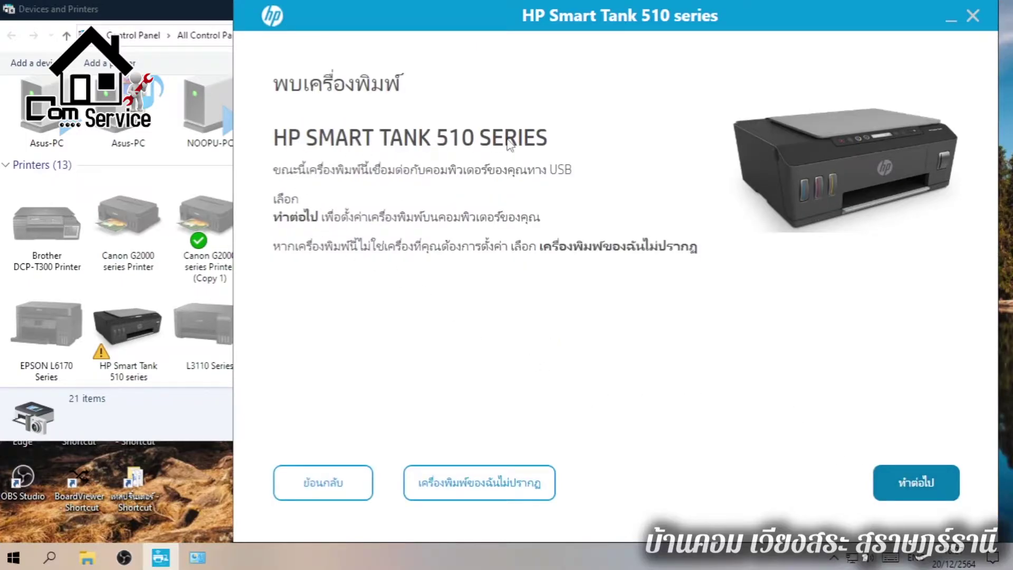
pyautogui.click(933, 492)
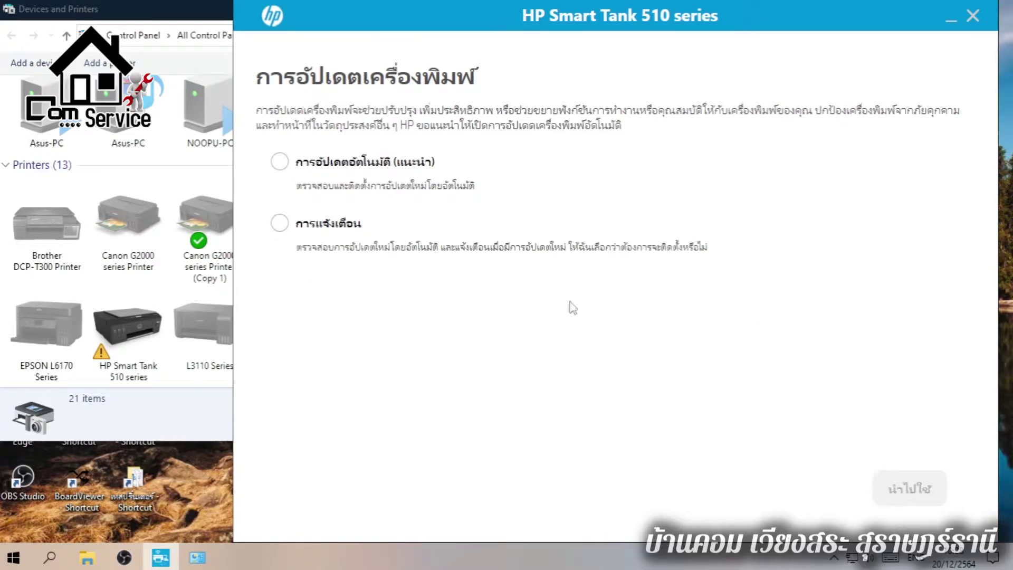
pyautogui.click(278, 232)
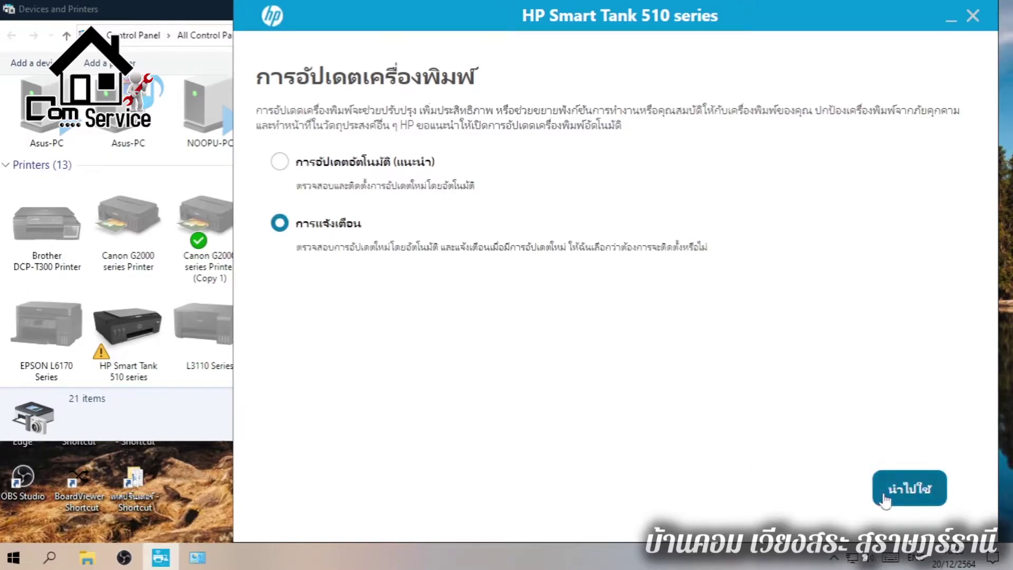
pyautogui.click(905, 493)
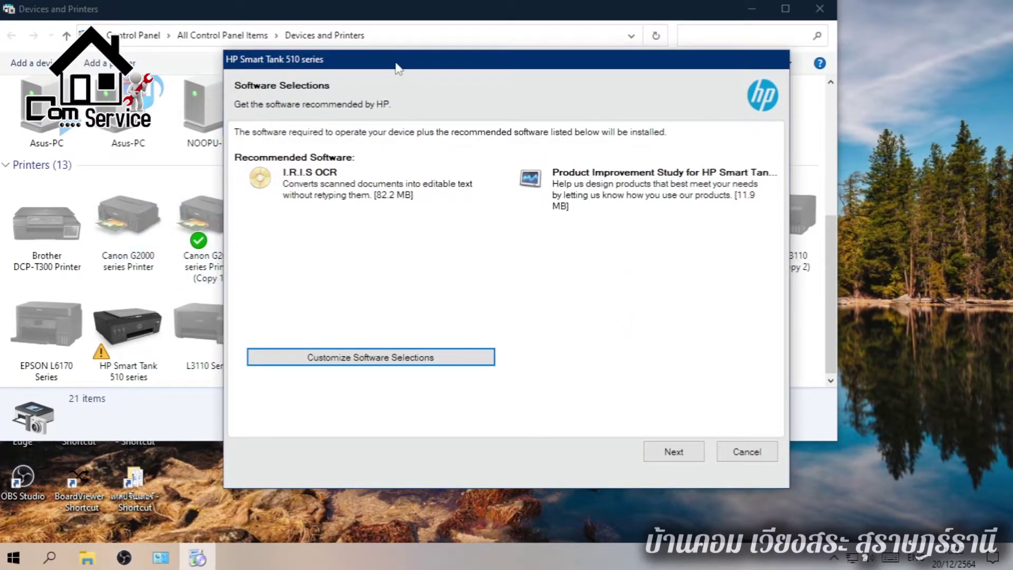
# Check the printer's driver status and available actions in Devices and Printers before continuing with the software selections
pyautogui.moveTo(397, 68); pyautogui.dragTo(496, 69)
pyautogui.click(125, 318)
pyautogui.rightClick(127, 323)
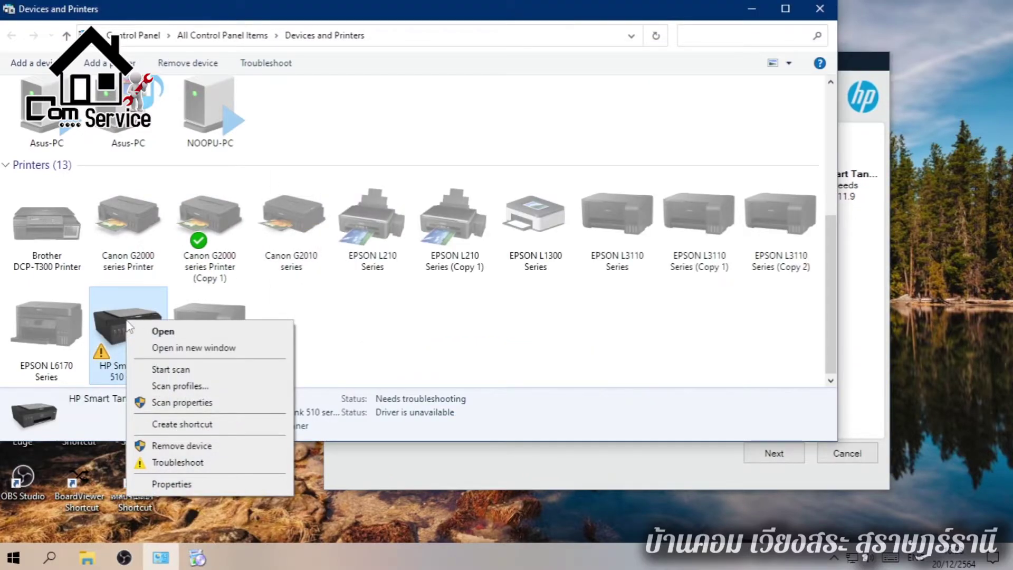
pyautogui.click(493, 353)
pyautogui.click(492, 353)
pyautogui.click(615, 472)
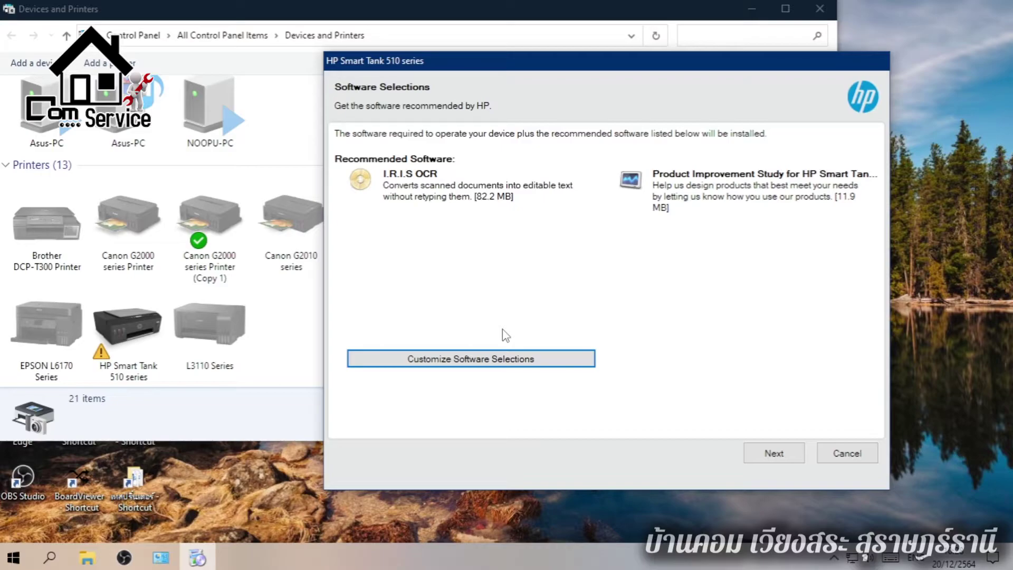
# Exclude I.R.I.S OCR from the recommended software and accept the installation agreements and settings
pyautogui.click(507, 361)
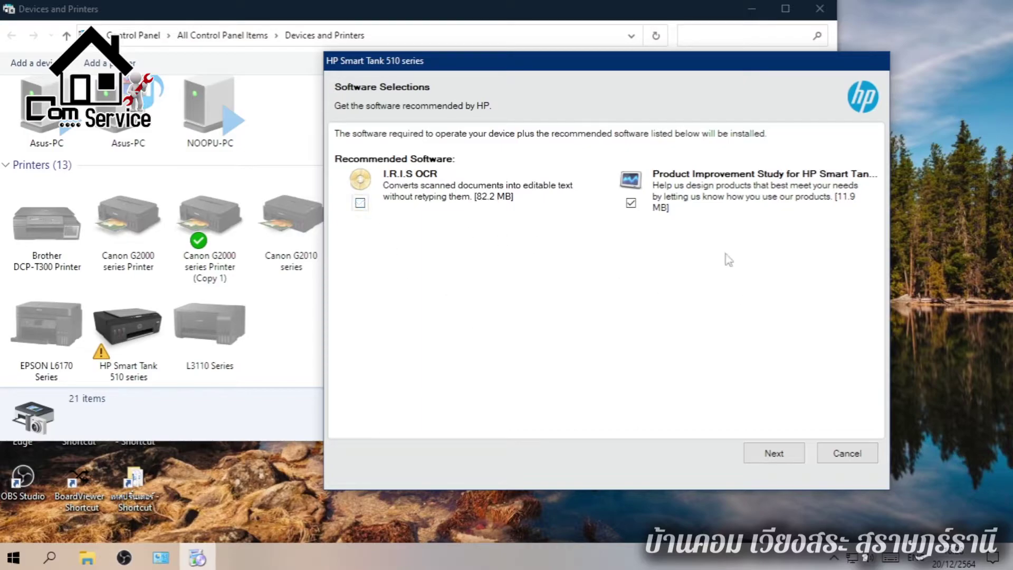
pyautogui.click(744, 456)
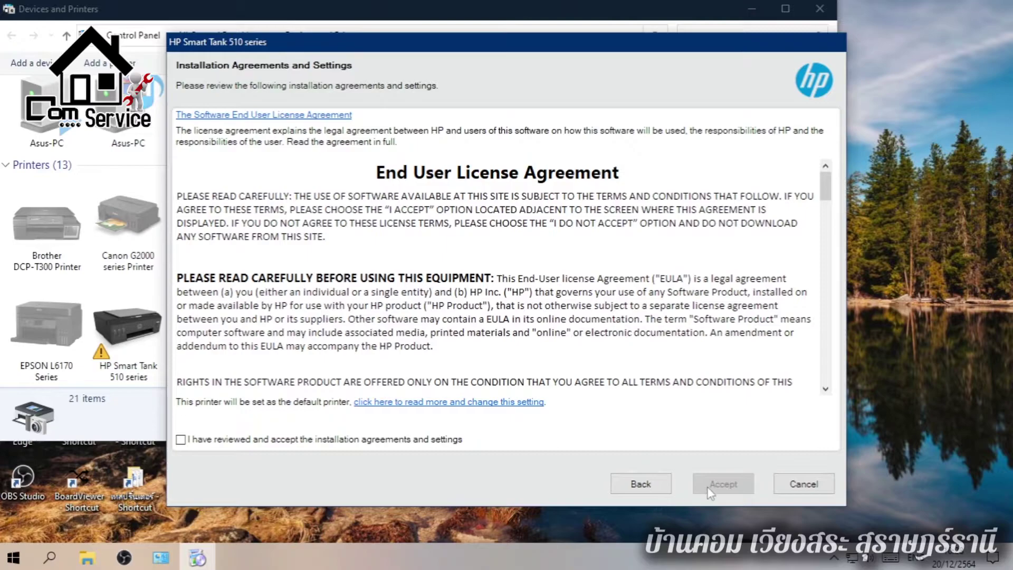
pyautogui.click(180, 439)
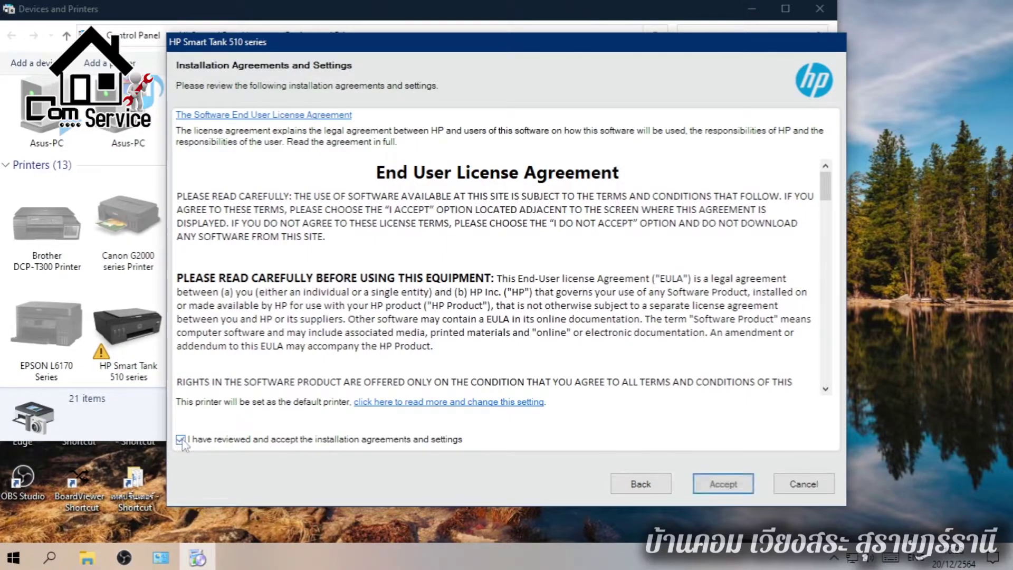
pyautogui.click(721, 484)
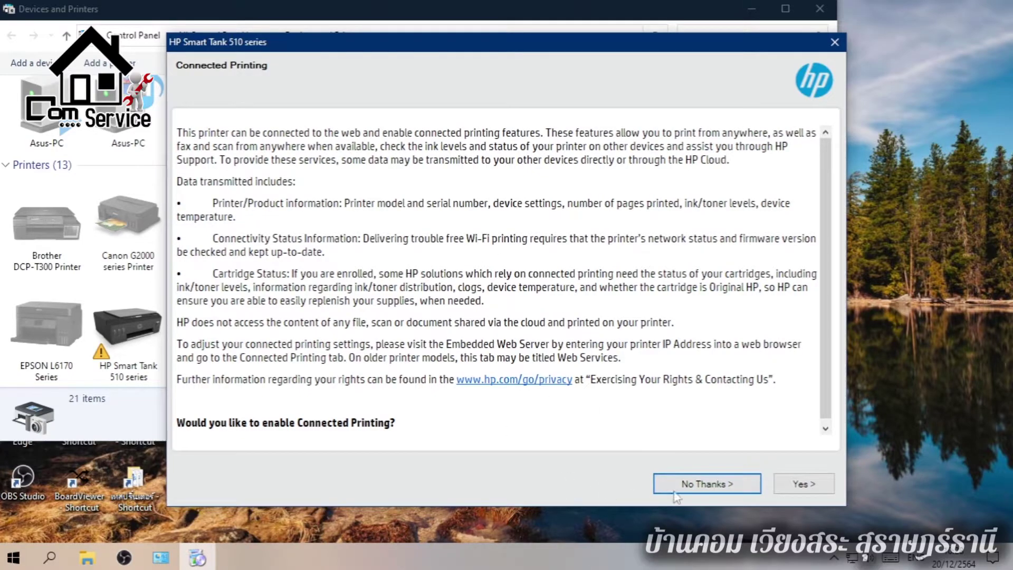
# Decline Connected Printing and consent to HP's application data analytics to start the software installation
pyautogui.click(672, 490)
pyautogui.click(678, 482)
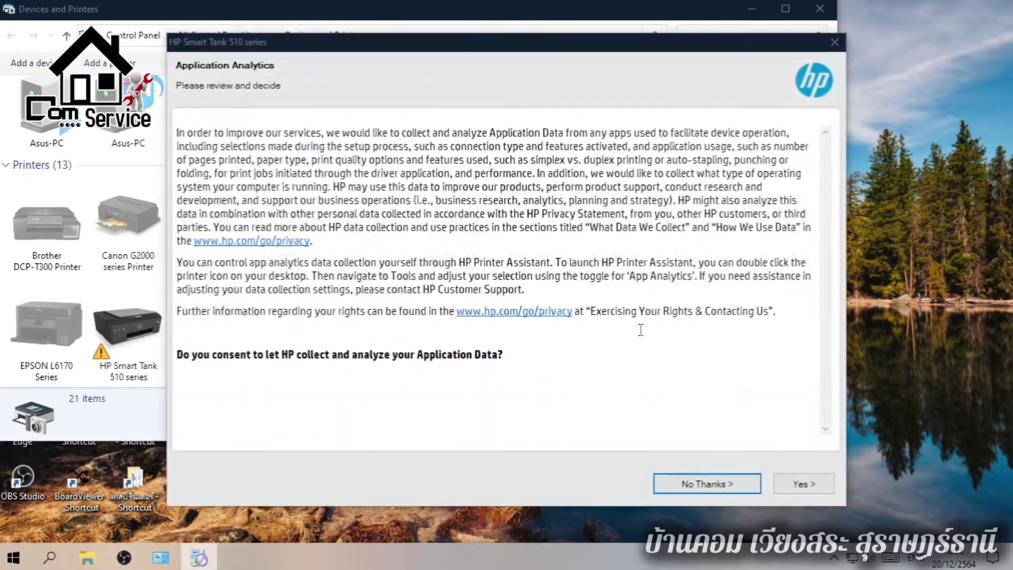
pyautogui.click(797, 484)
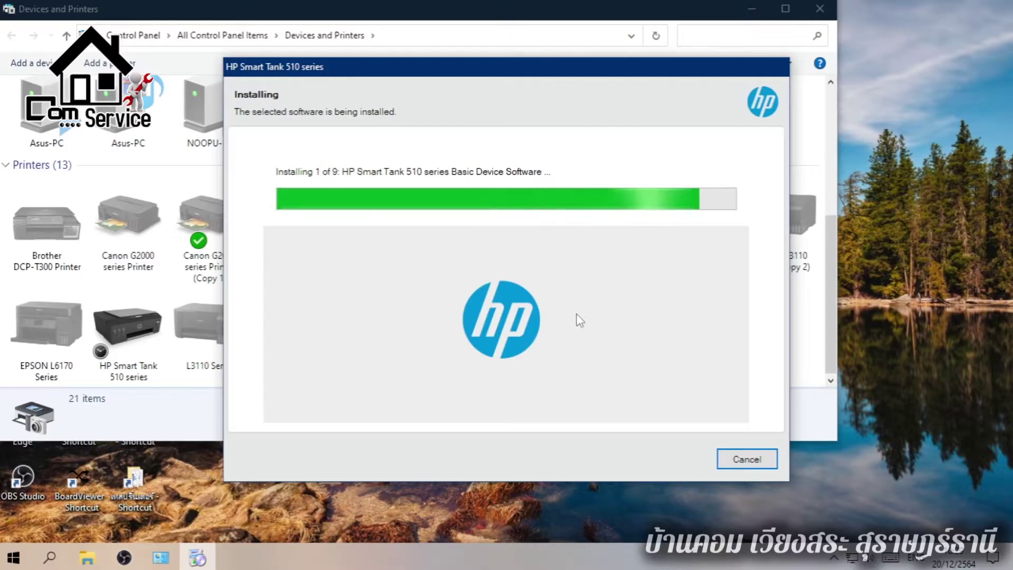
# Check the HP Smart Tank 510 series' status and available actions in Devices and Printers during the installation
pyautogui.rightClick(121, 331)
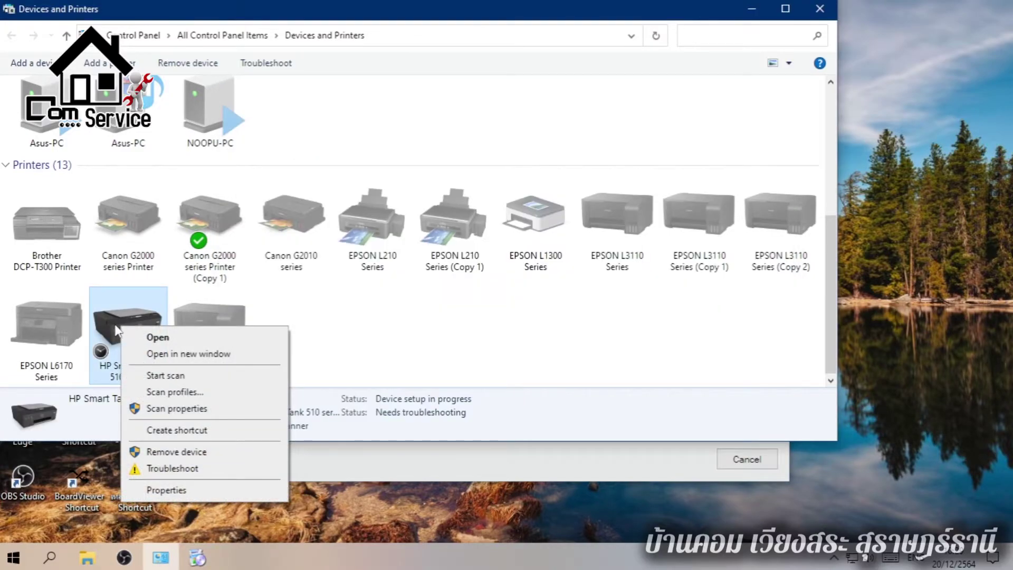
pyautogui.click(451, 458)
pyautogui.moveTo(463, 55); pyautogui.dragTo(616, 43)
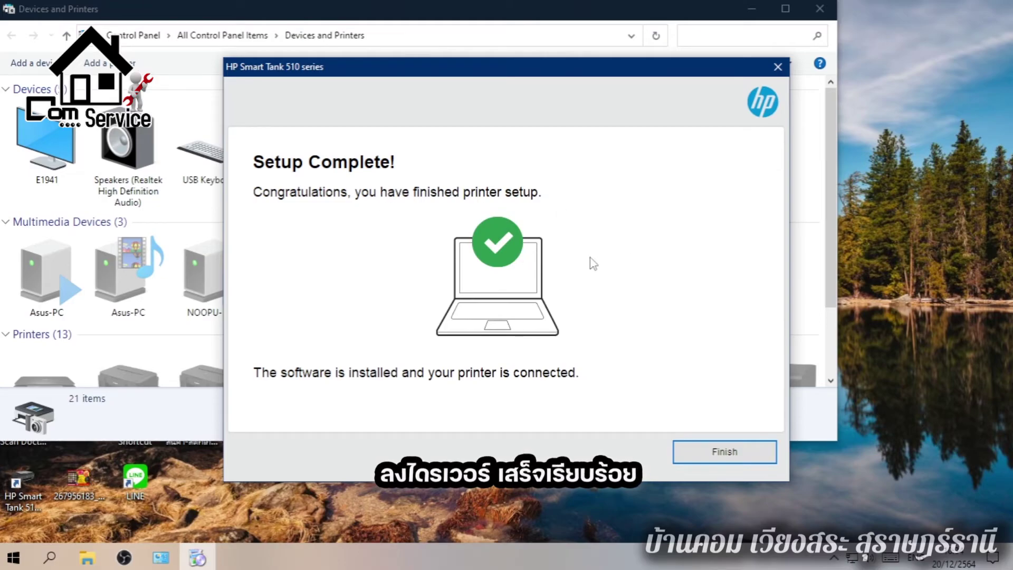
# Finish the completed printer setup and bring up the installed printer's actions in Devices and Printers
pyautogui.click(726, 452)
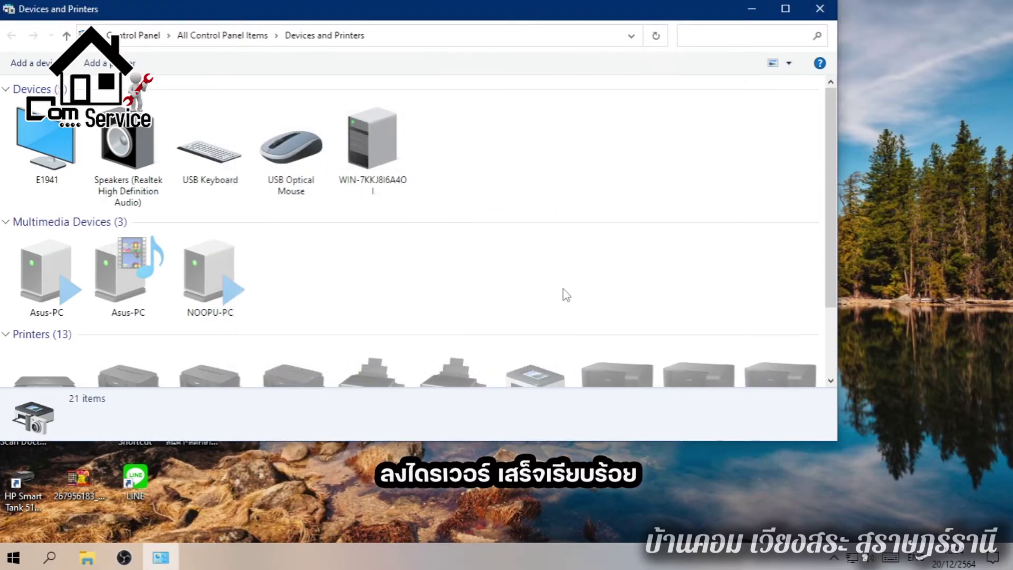
pyautogui.scroll(-3, 222, 308)
pyautogui.rightClick(228, 352)
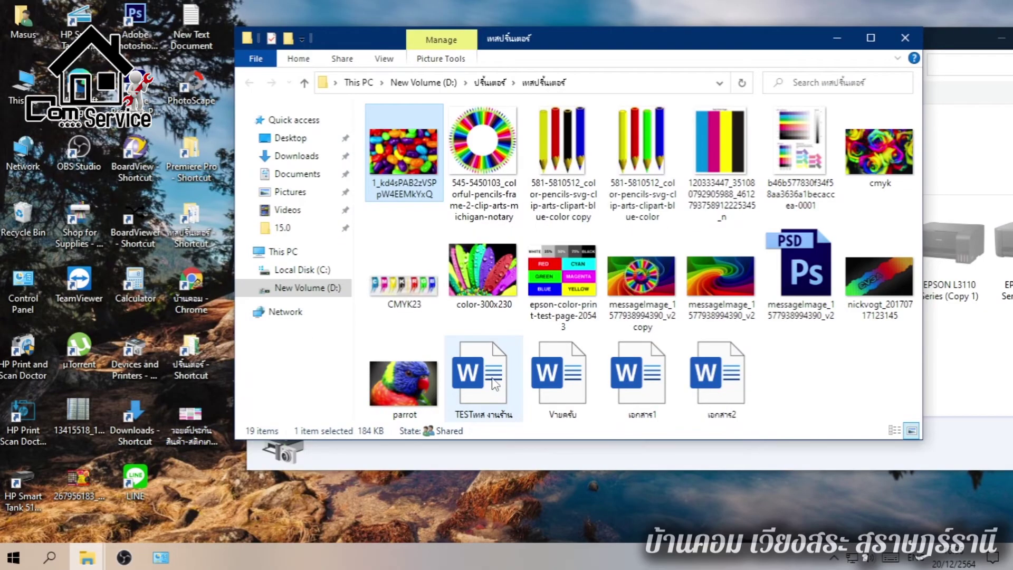
# Open HP Printer Assistant from the HP Smart Tank 510 series desktop shortcut and launch its printer maintenance tools
pyautogui.click(496, 384)
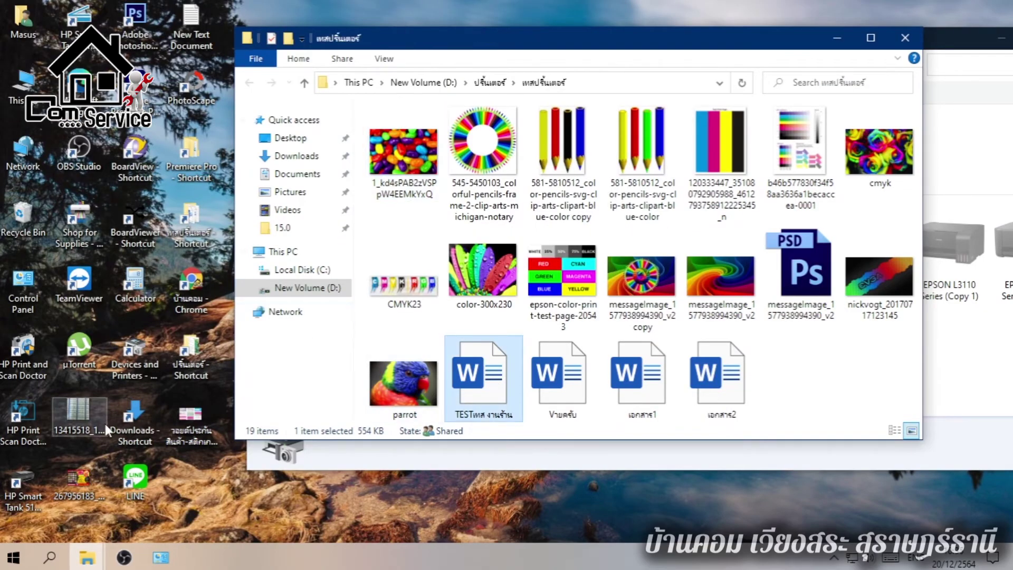
pyautogui.doubleClick(23, 485)
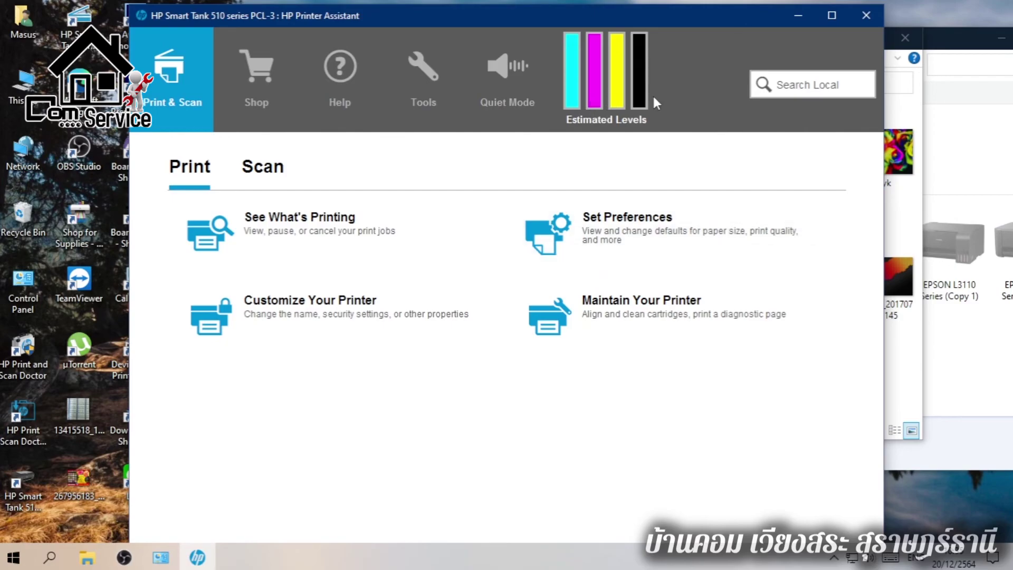
pyautogui.click(622, 237)
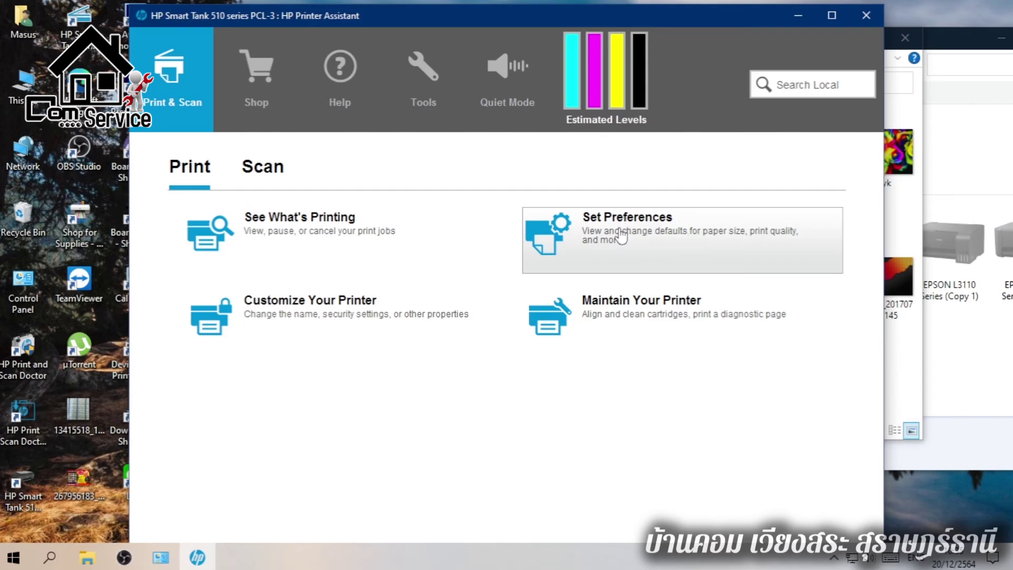
pyautogui.click(612, 314)
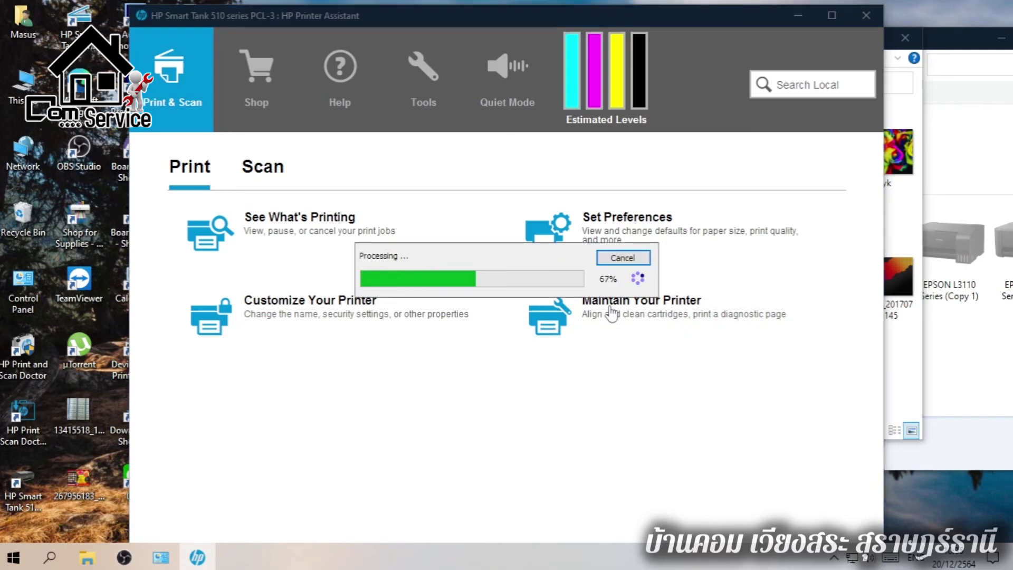